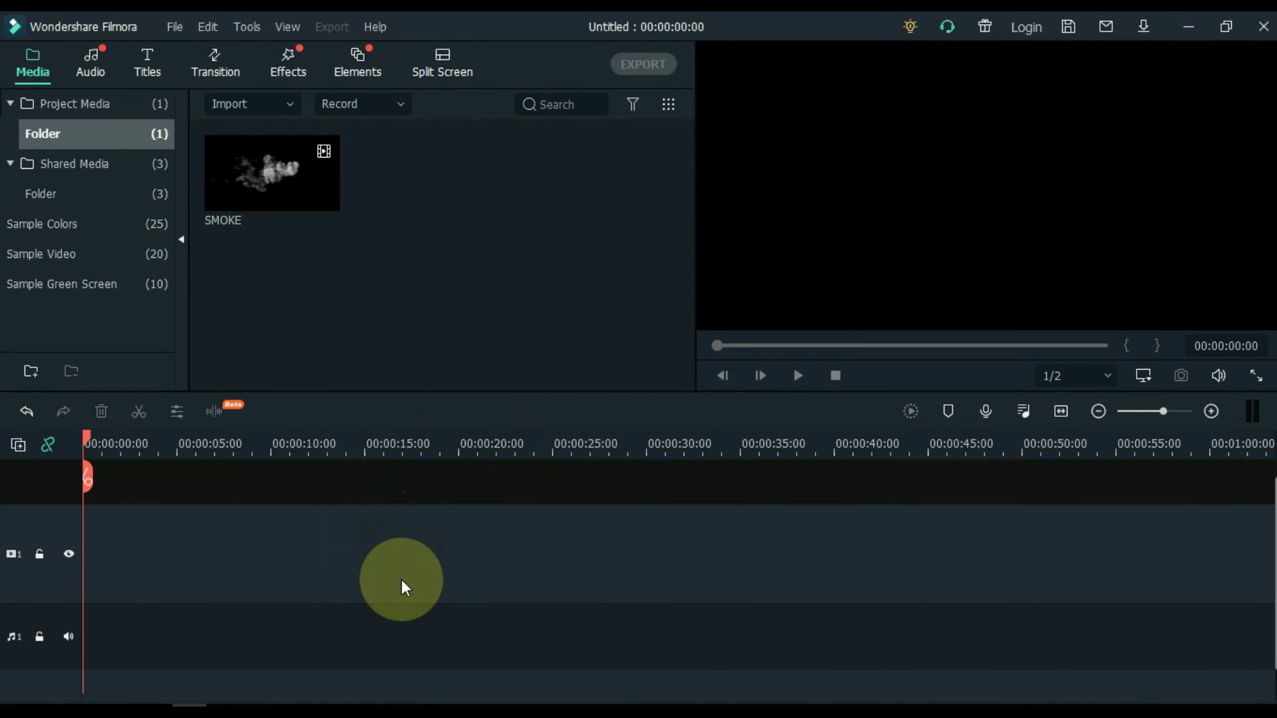
# Drag the Default Title template from Titles onto the timeline
pyautogui.click(146, 57)
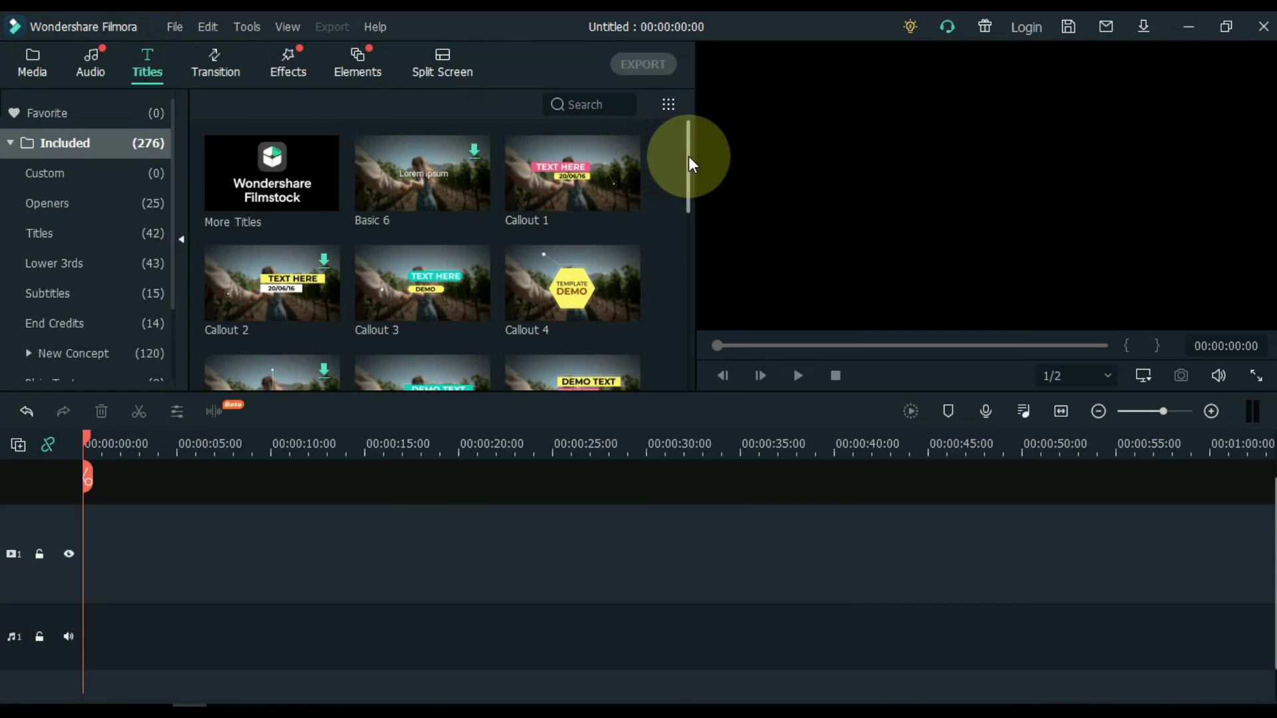
pyautogui.moveTo(688, 156); pyautogui.dragTo(690, 248)
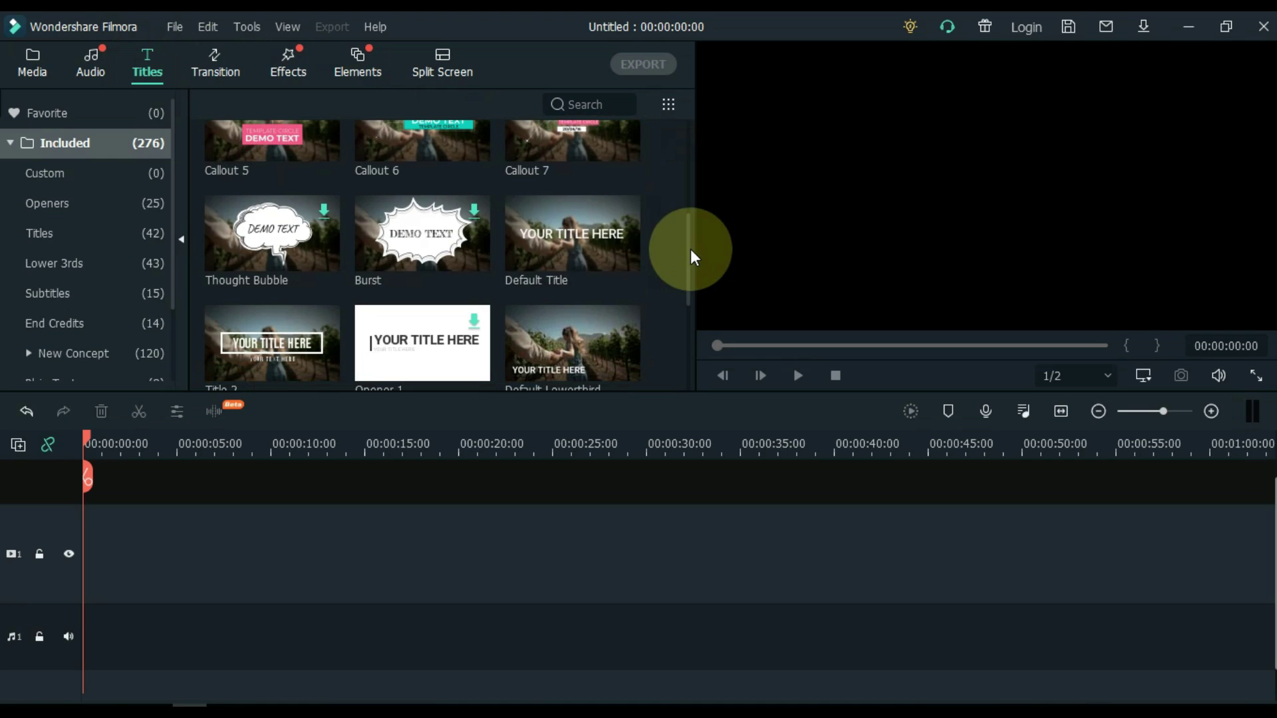
pyautogui.moveTo(563, 245); pyautogui.dragTo(87, 557)
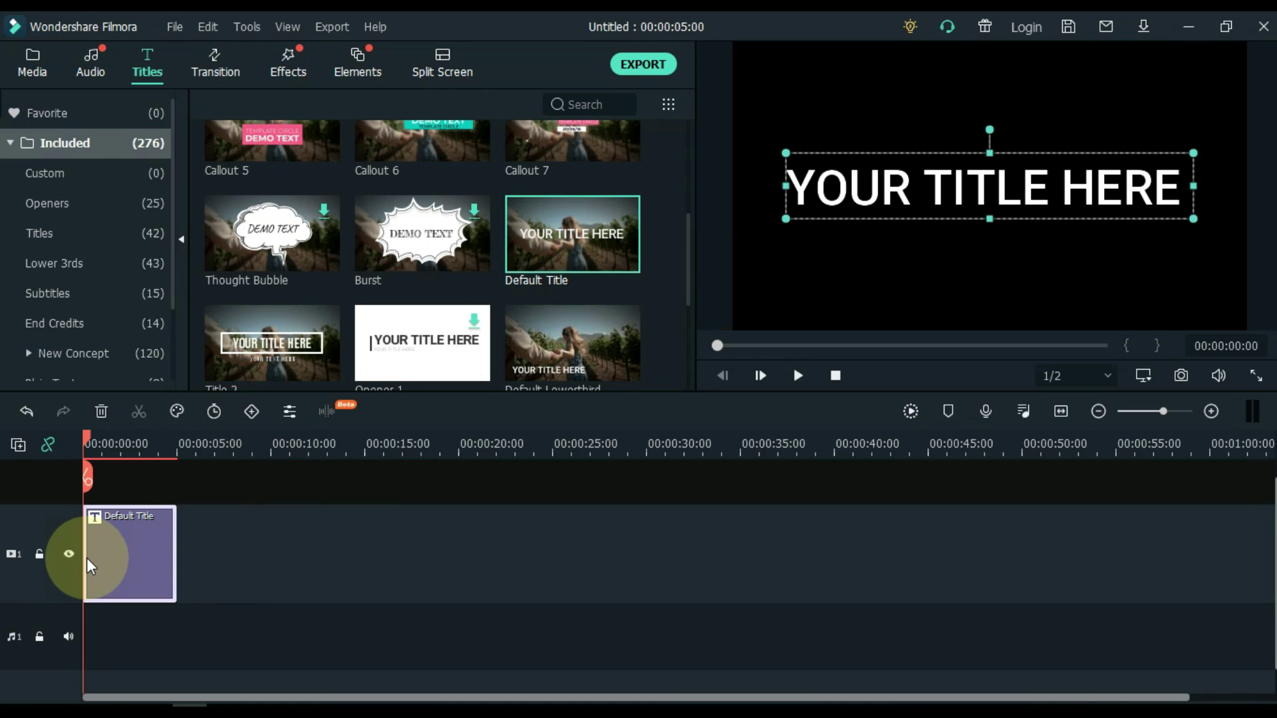
# Replace the title's placeholder text with SMOKE
pyautogui.doubleClick(120, 548)
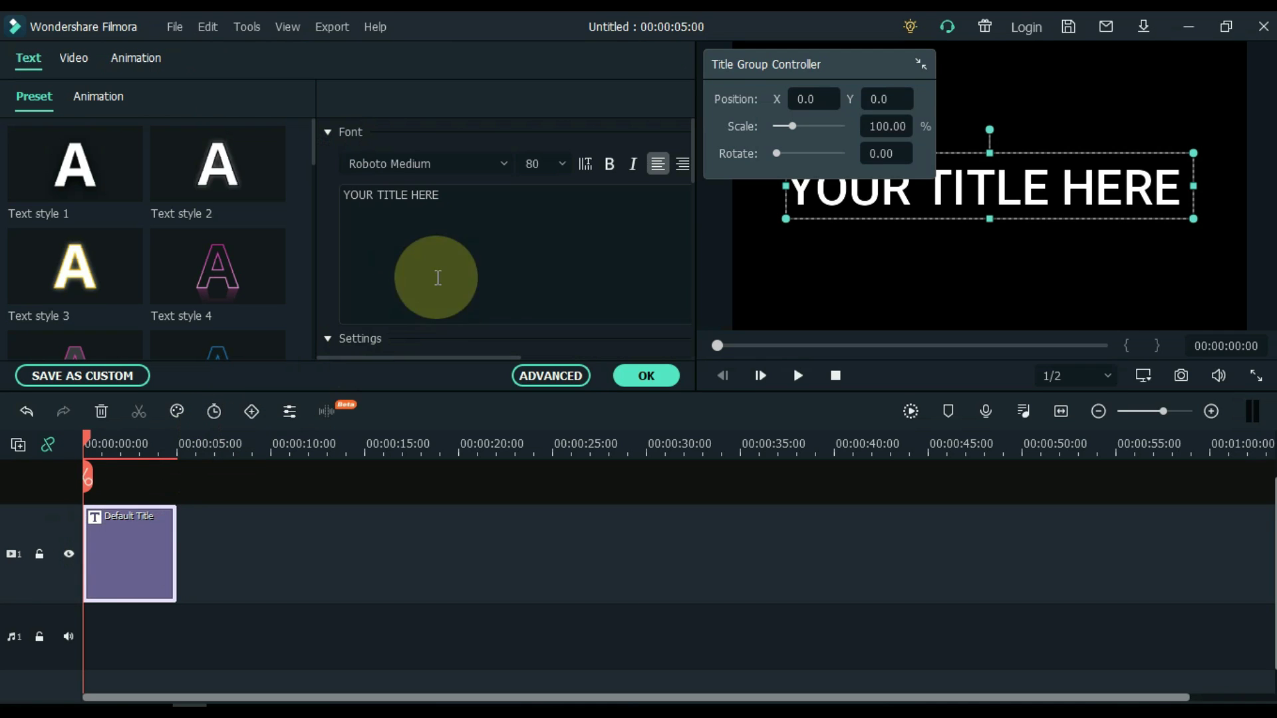
pyautogui.click(504, 226)
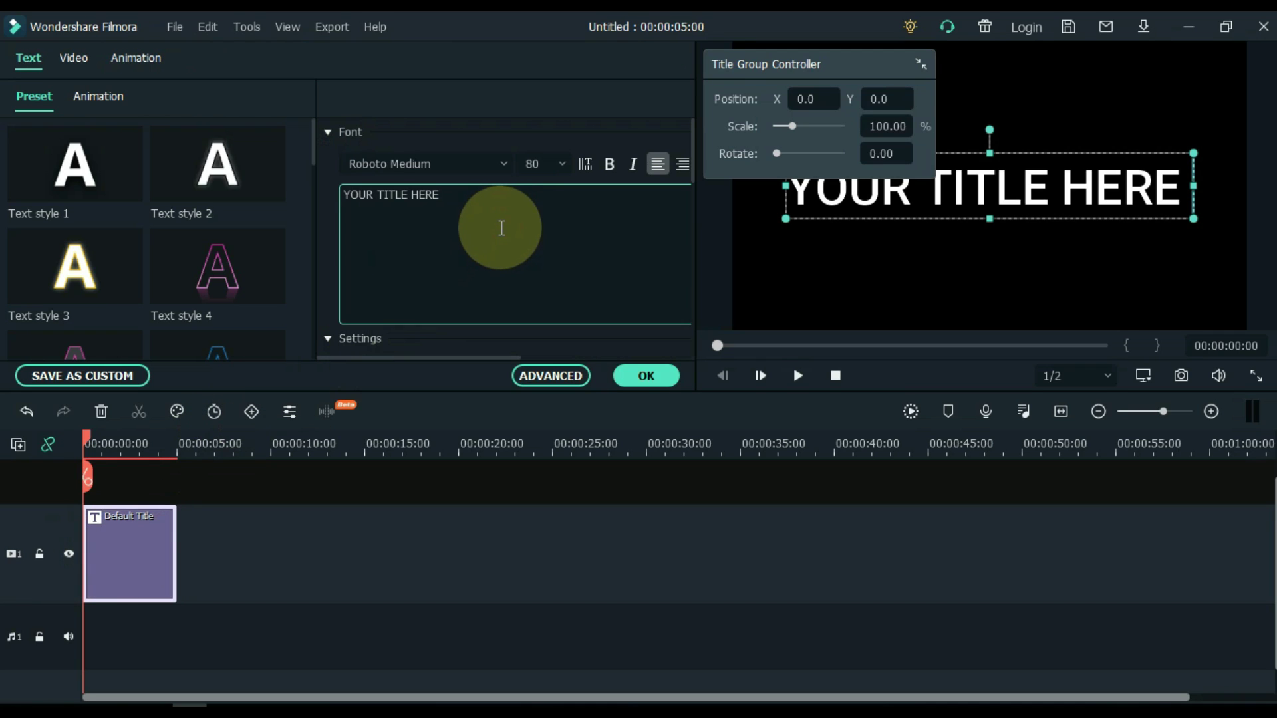
pyautogui.hotkey('ctrl', 'a')
pyautogui.press('BackSpace')
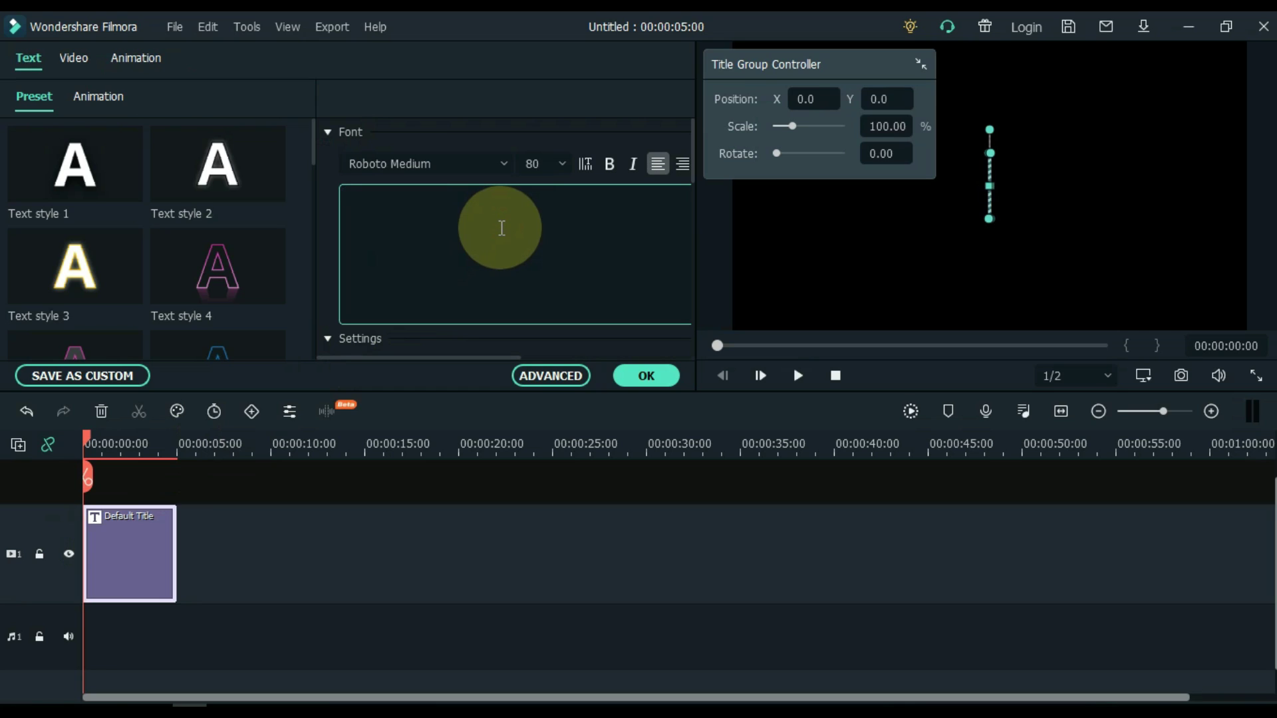
pyautogui.write('SMOKE')
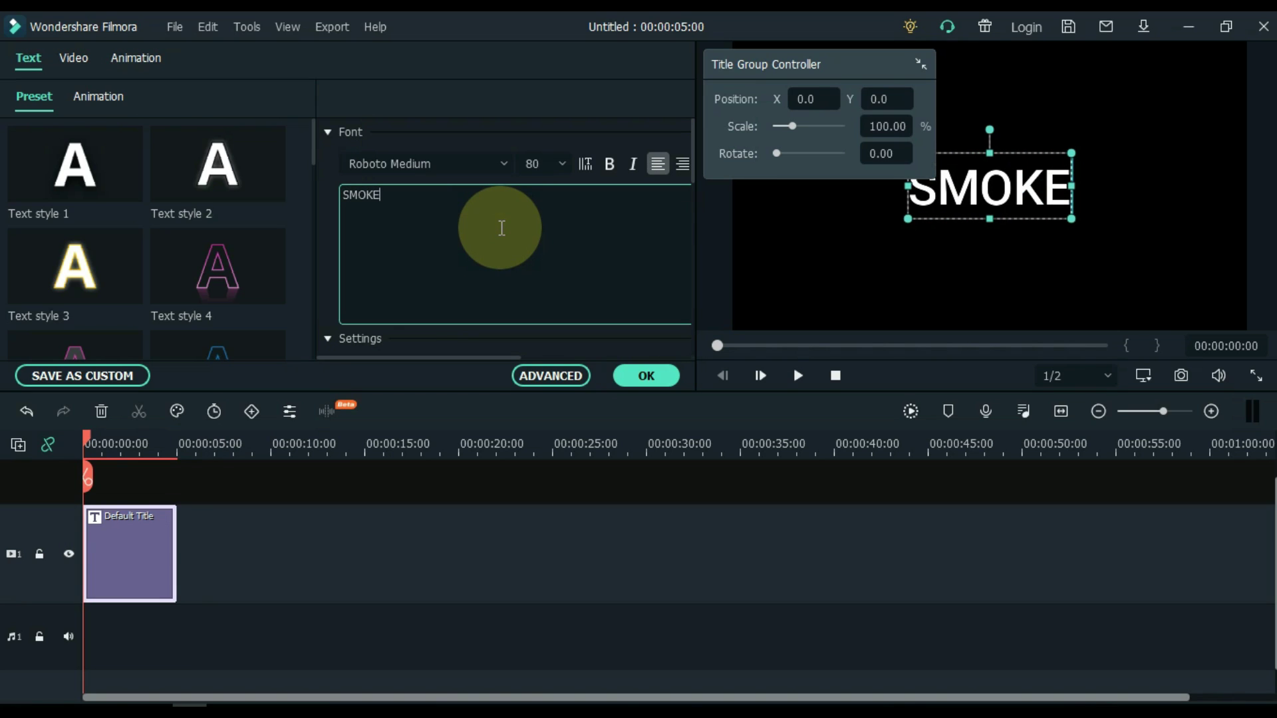
# Set the title font to Impact at size 150 and apply the edits
pyautogui.click(444, 163)
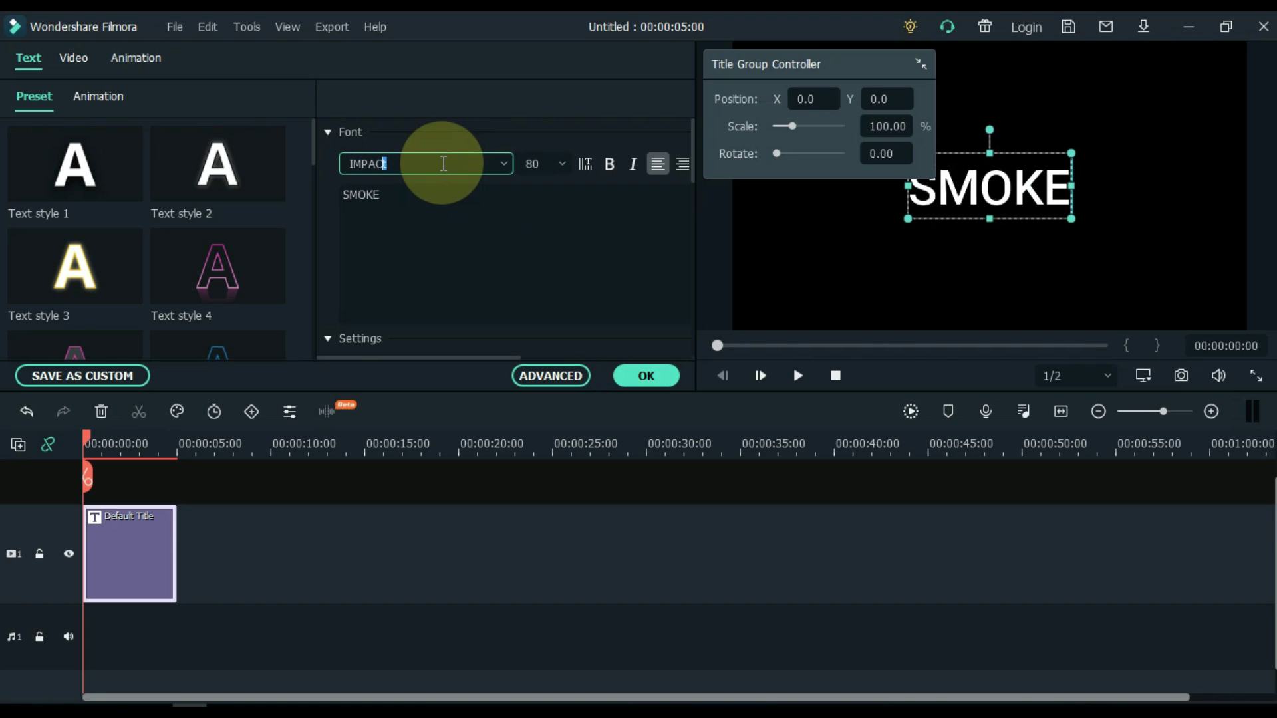
pyautogui.write('IMPAC')
pyautogui.press('Return')
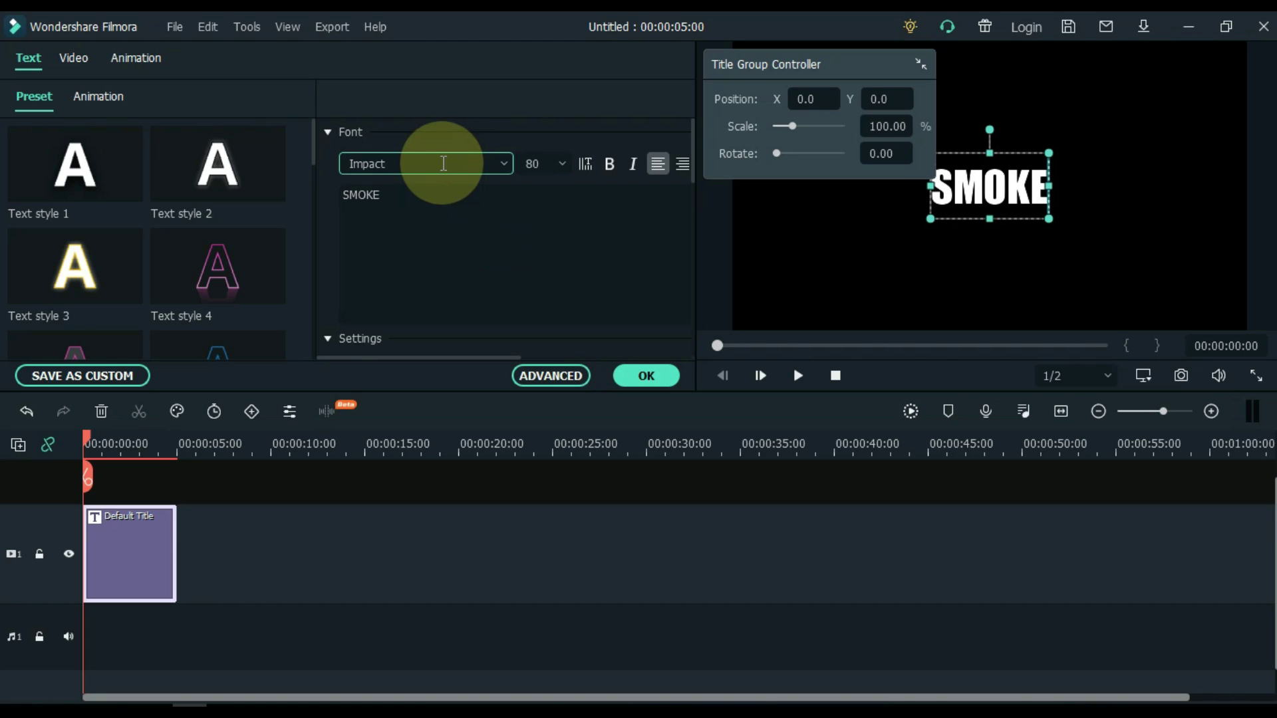
pyautogui.click(532, 163)
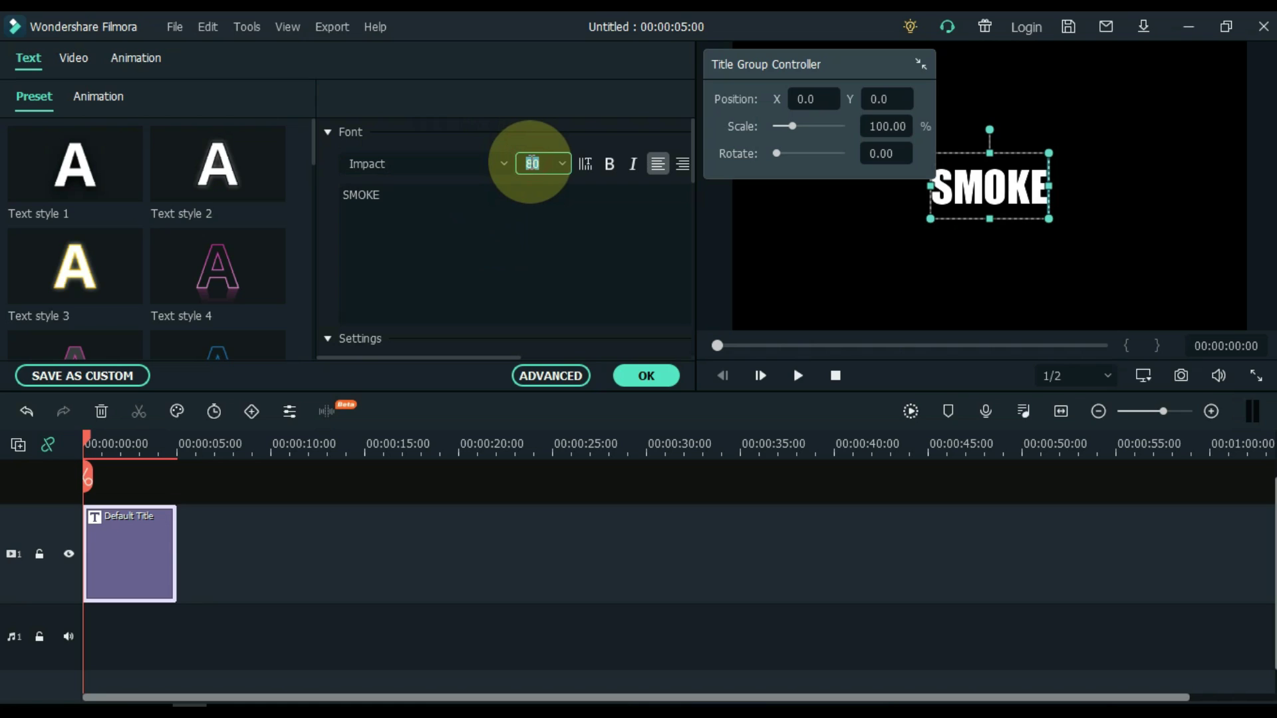
pyautogui.scroll(-7, 532, 163)
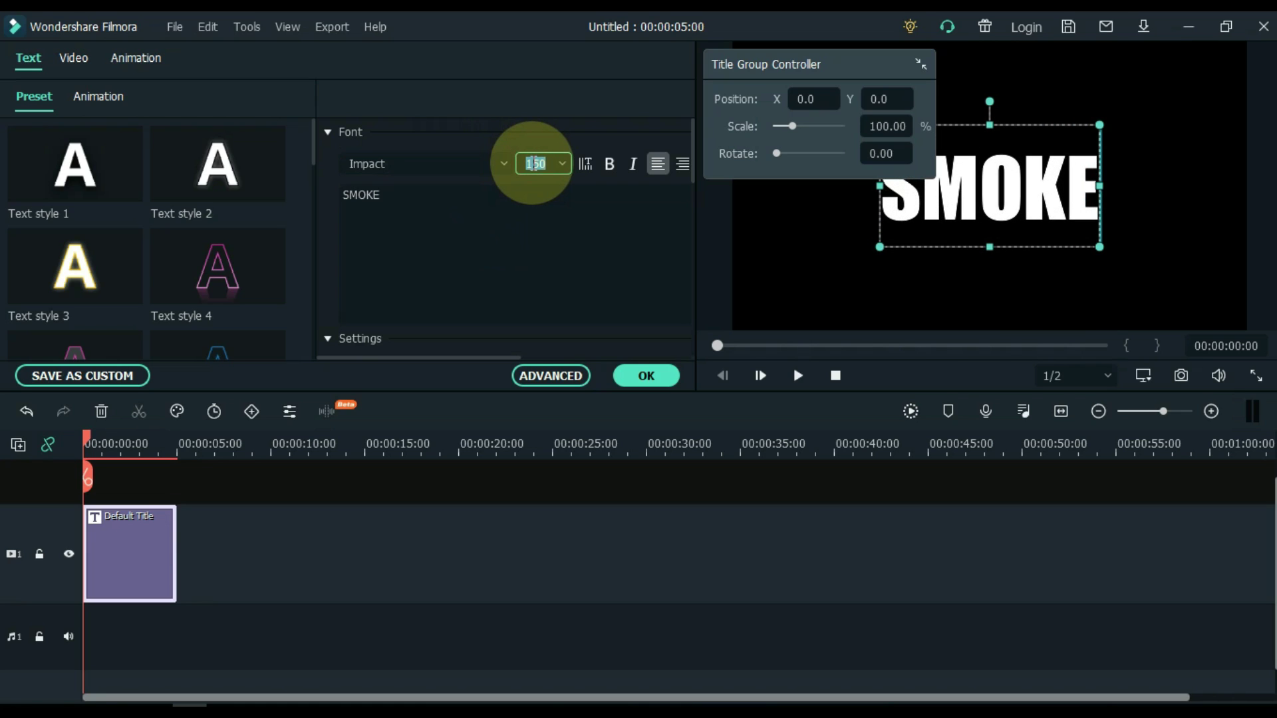
pyautogui.moveTo(756, 80); pyautogui.dragTo(857, 568)
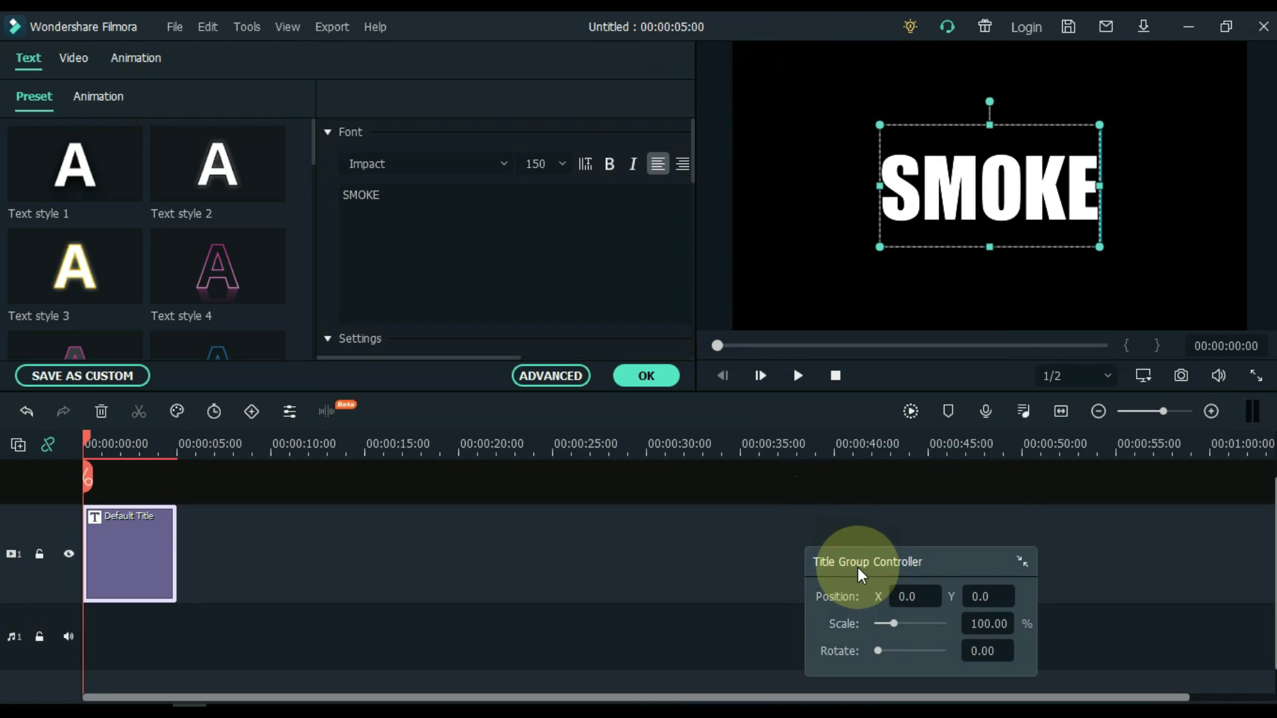
pyautogui.click(647, 376)
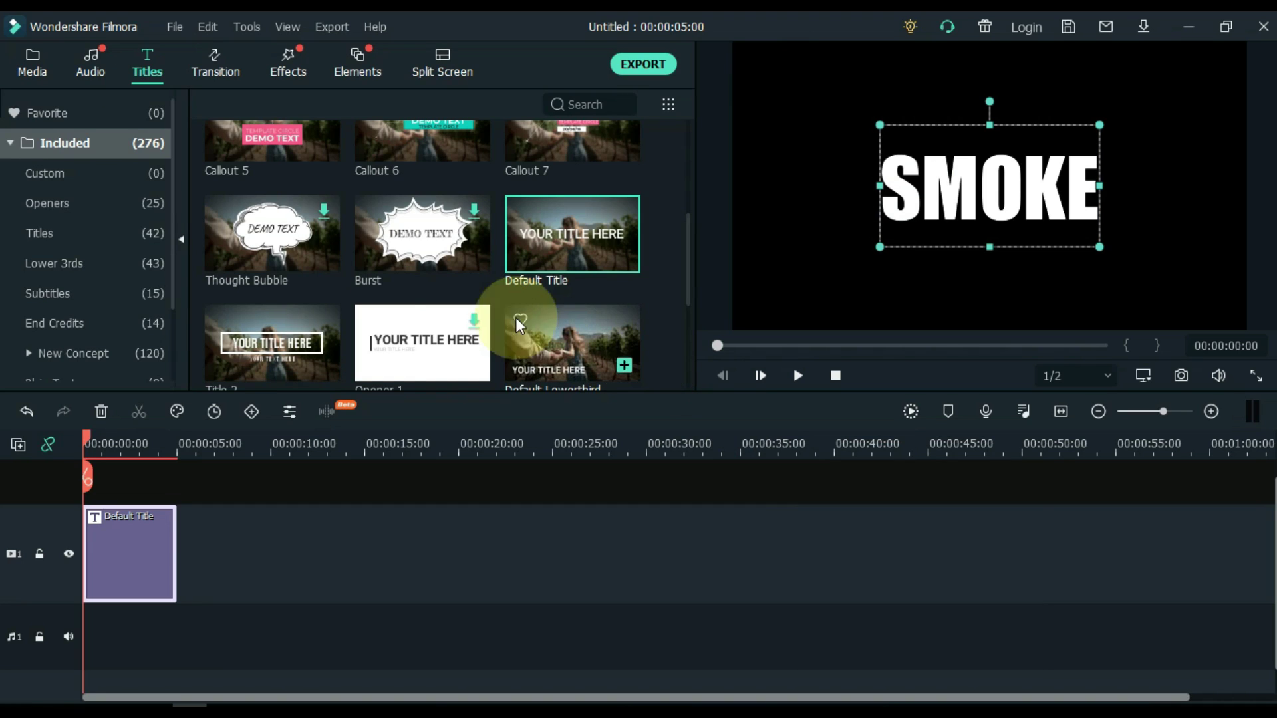
# Place the SMOKE clip on track 2 above the title, keeping 1920 x 1080 25fps, and lengthen the title to match
pyautogui.click(35, 66)
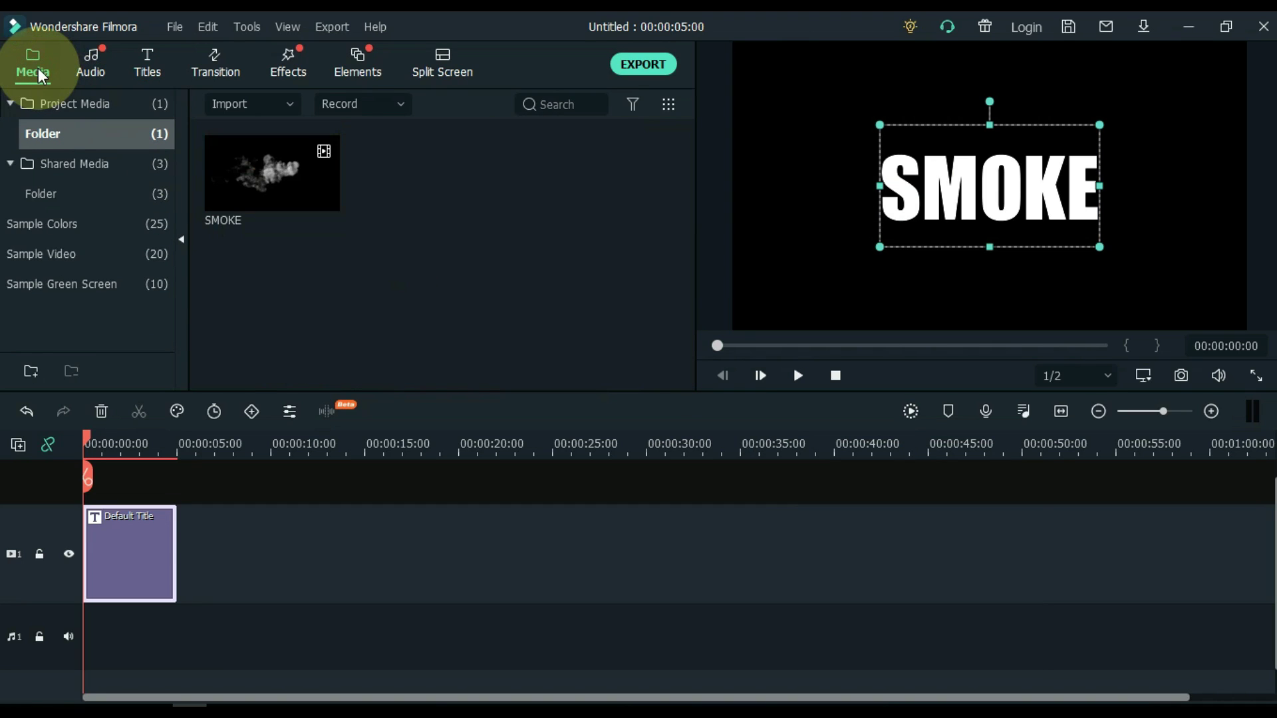
pyautogui.doubleClick(254, 193)
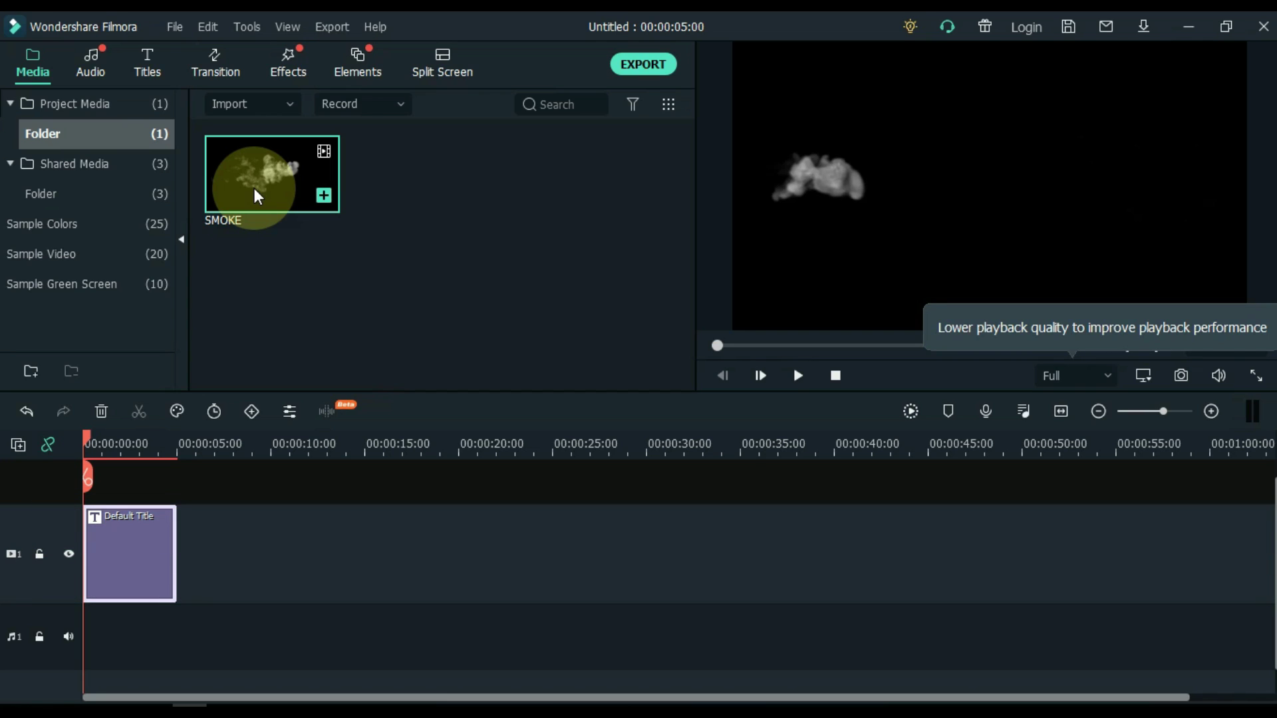
pyautogui.moveTo(253, 187); pyautogui.dragTo(86, 485)
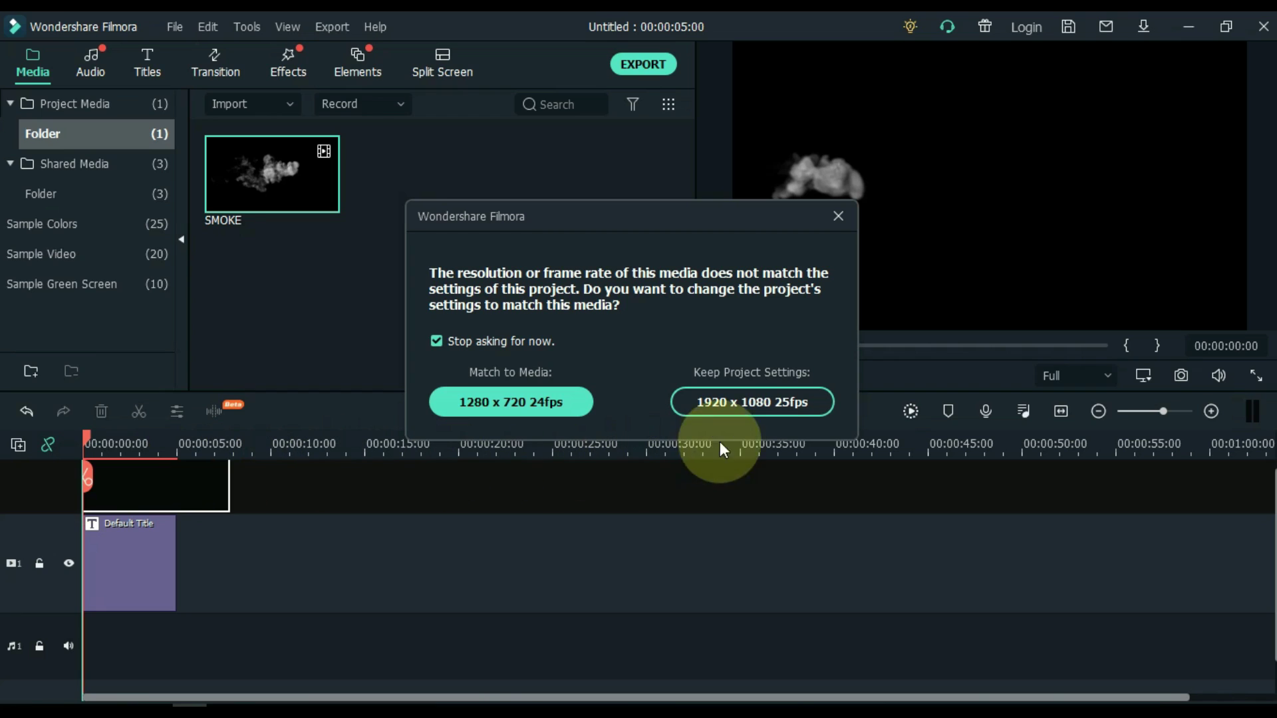
pyautogui.click(763, 402)
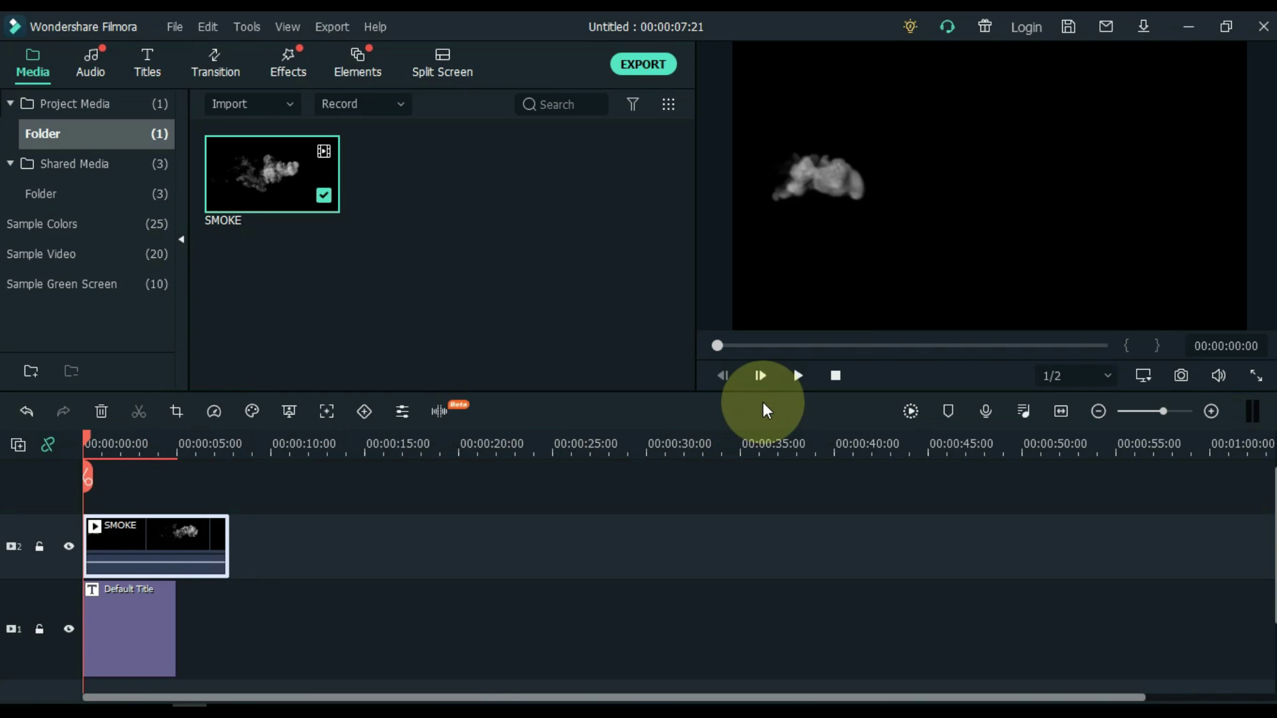
pyautogui.click(162, 597)
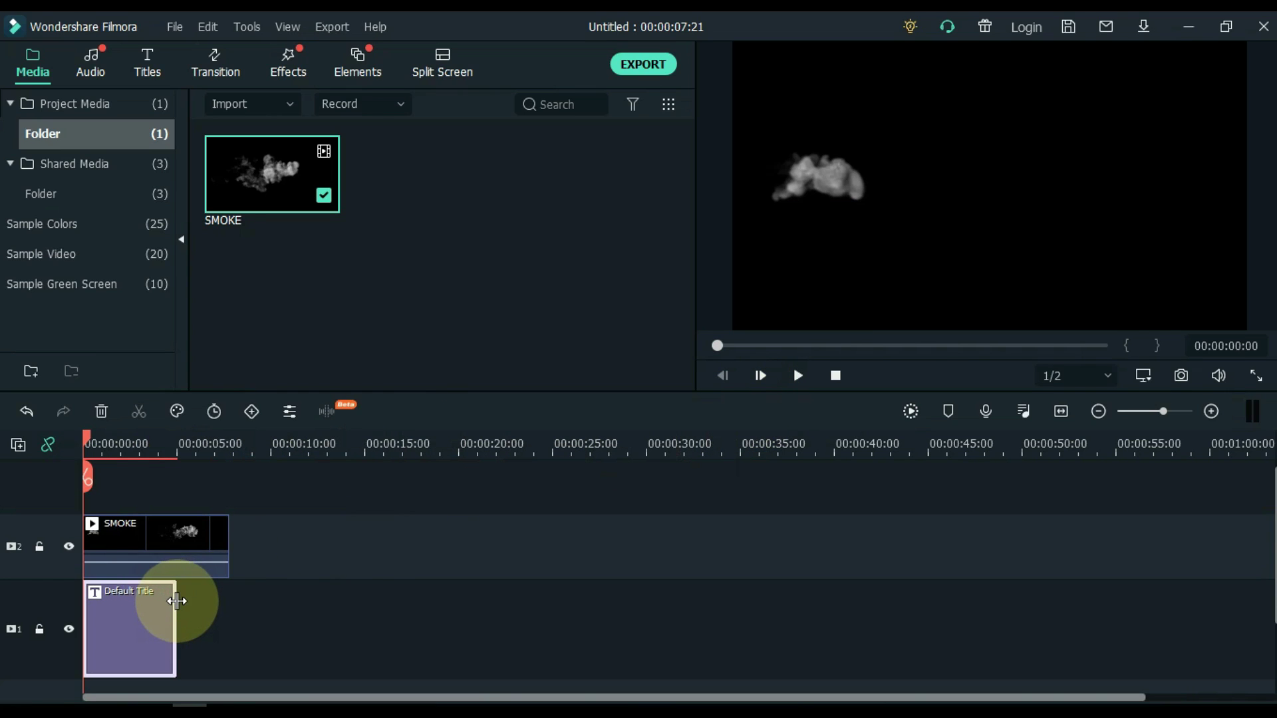
pyautogui.moveTo(177, 599); pyautogui.dragTo(229, 601)
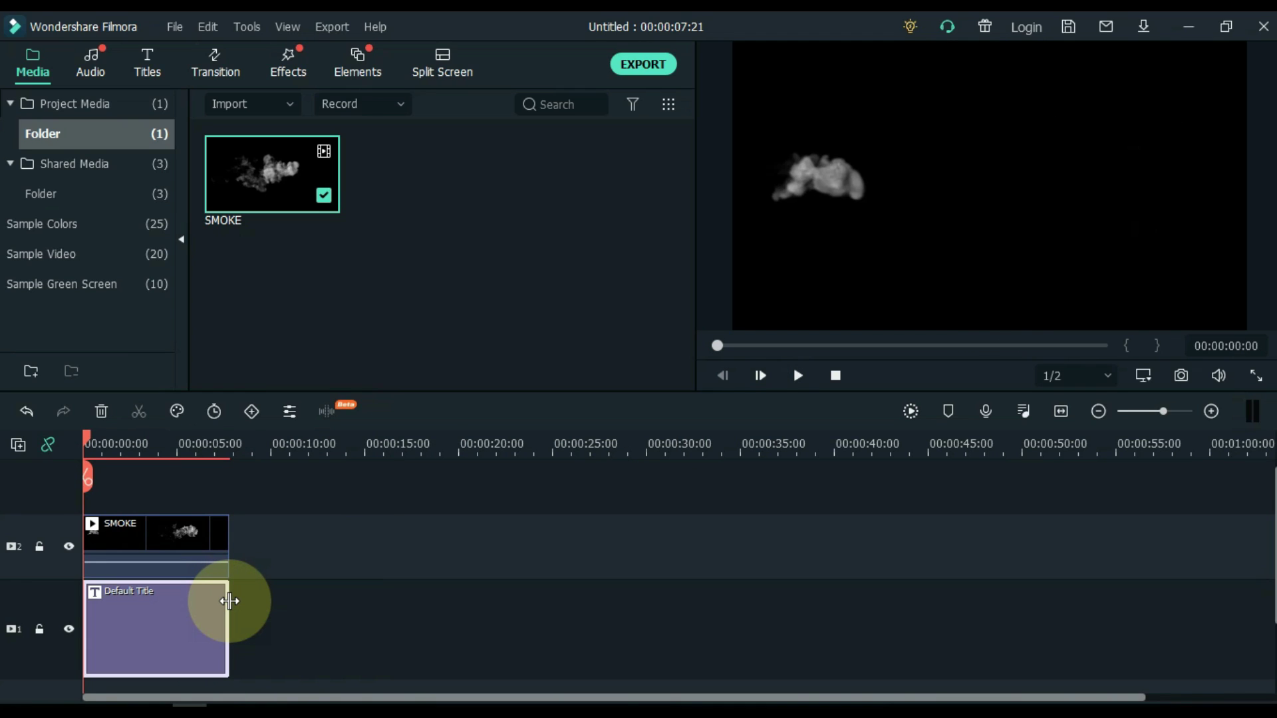
# Set the SMOKE clip's Compositing blending mode to Pin Light and preview the result
pyautogui.doubleClick(200, 548)
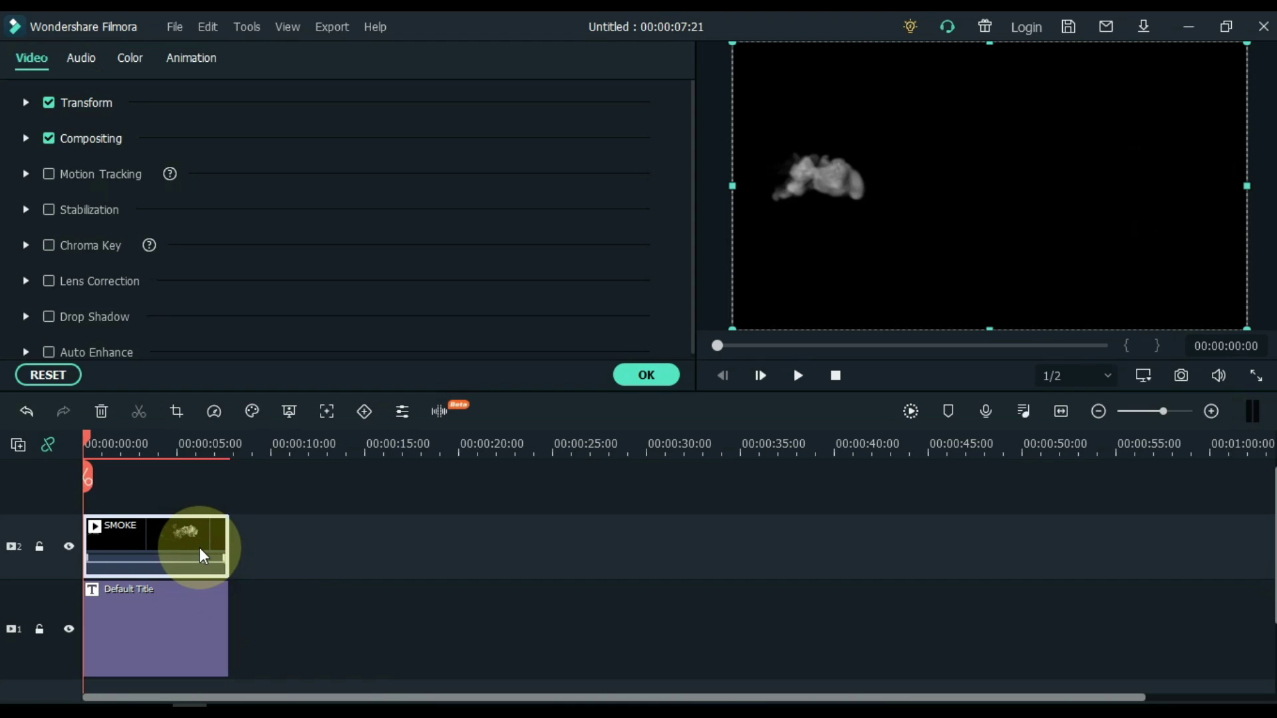
pyautogui.click(26, 138)
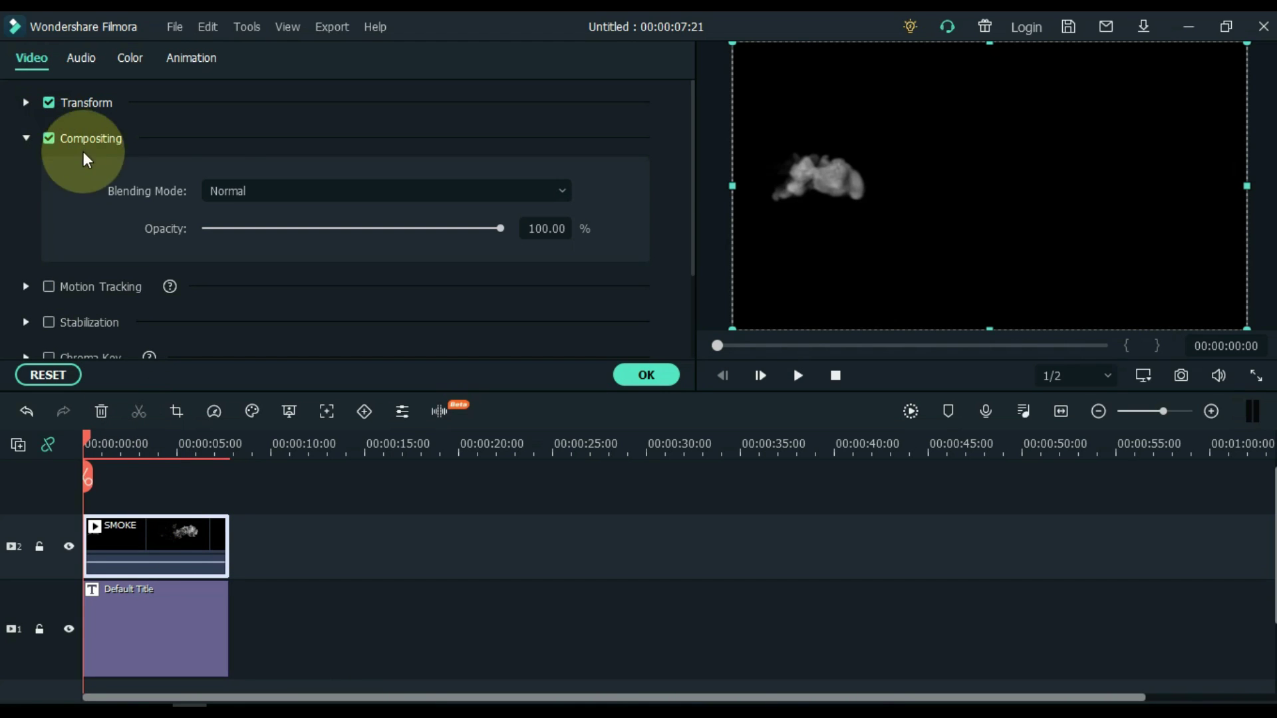
pyautogui.click(246, 186)
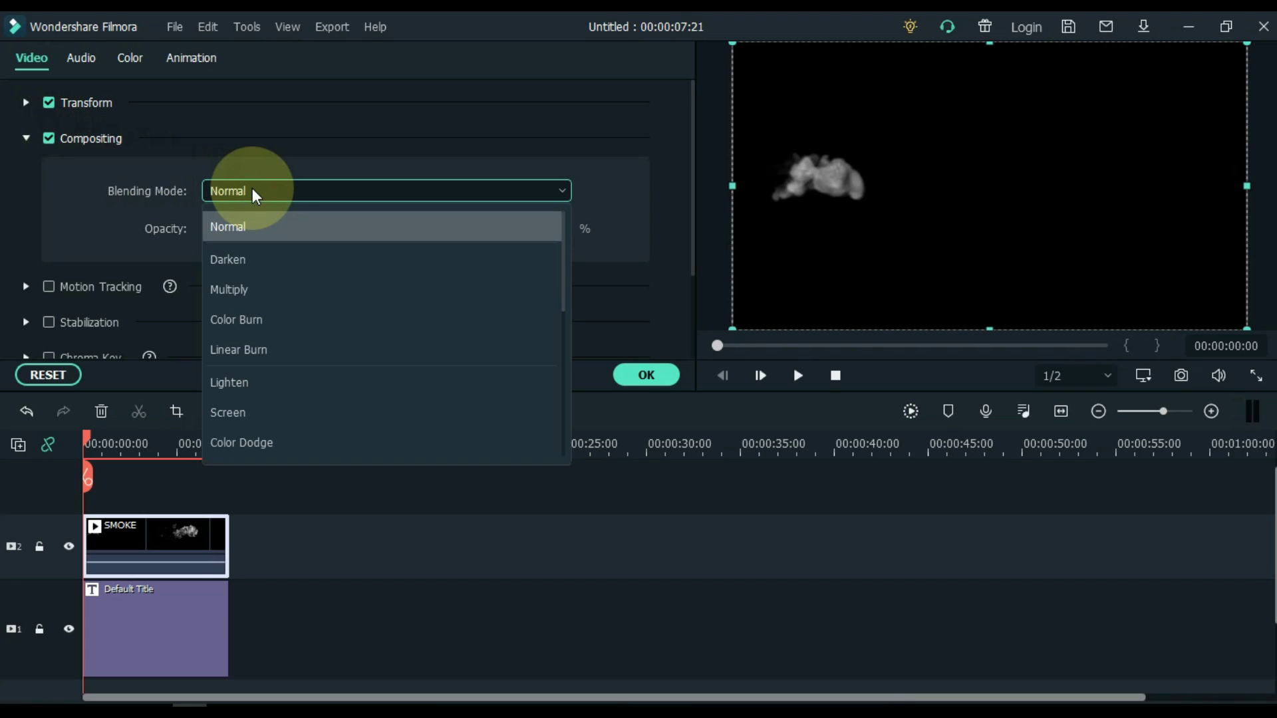
pyautogui.scroll(-1, 265, 302)
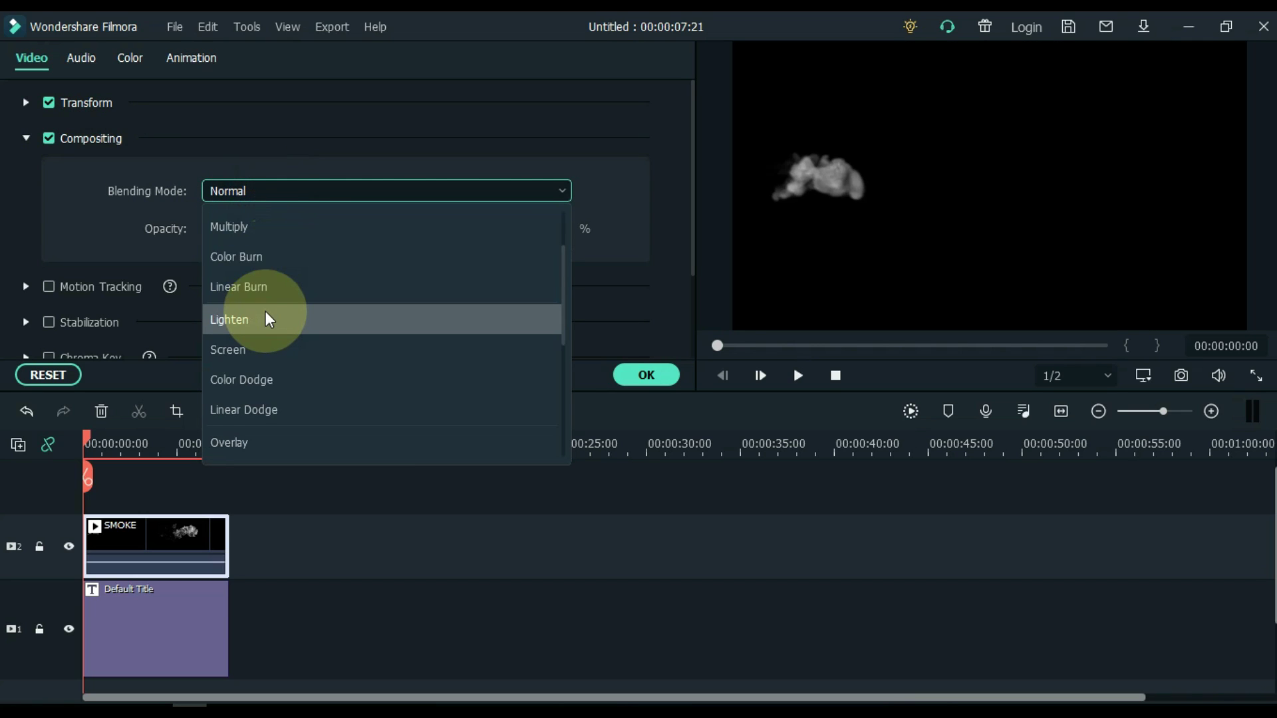
pyautogui.scroll(-3, 265, 310)
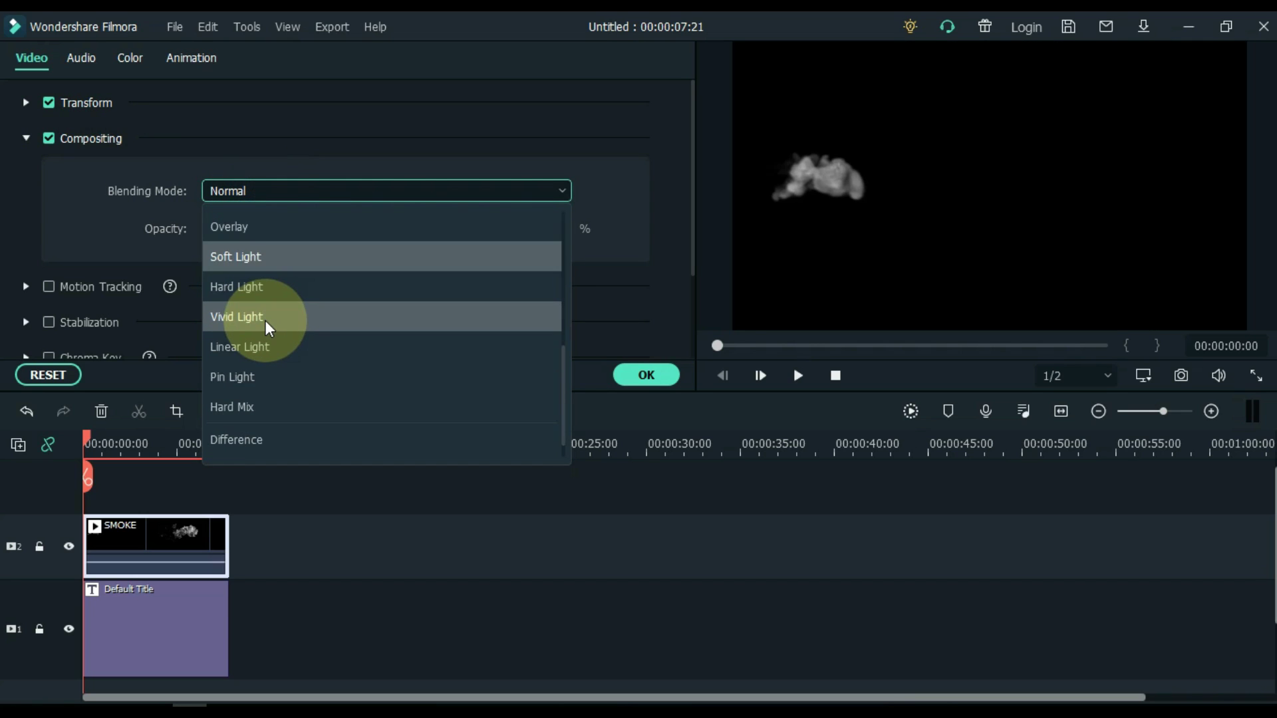
pyautogui.click(262, 376)
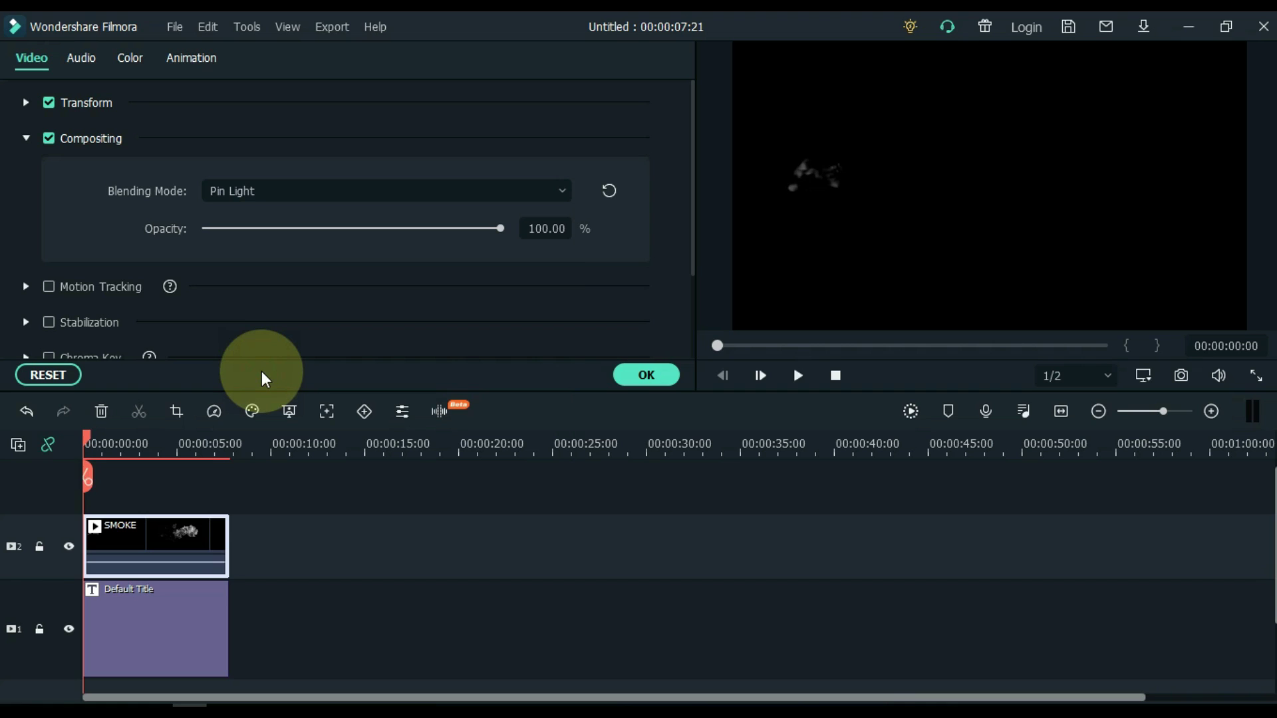
pyautogui.press('space')
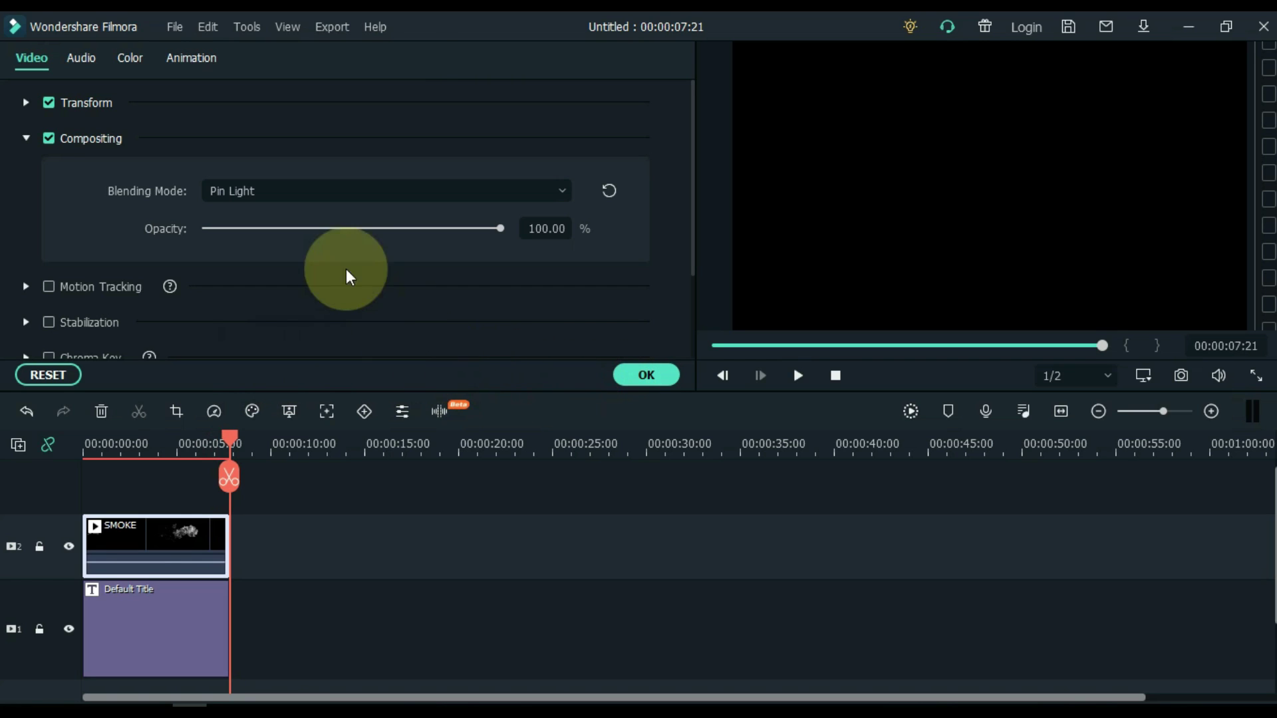
# In Animation > Customize, add a keyframe at the SMOKE clip's end with Opacity 0
pyautogui.click(195, 57)
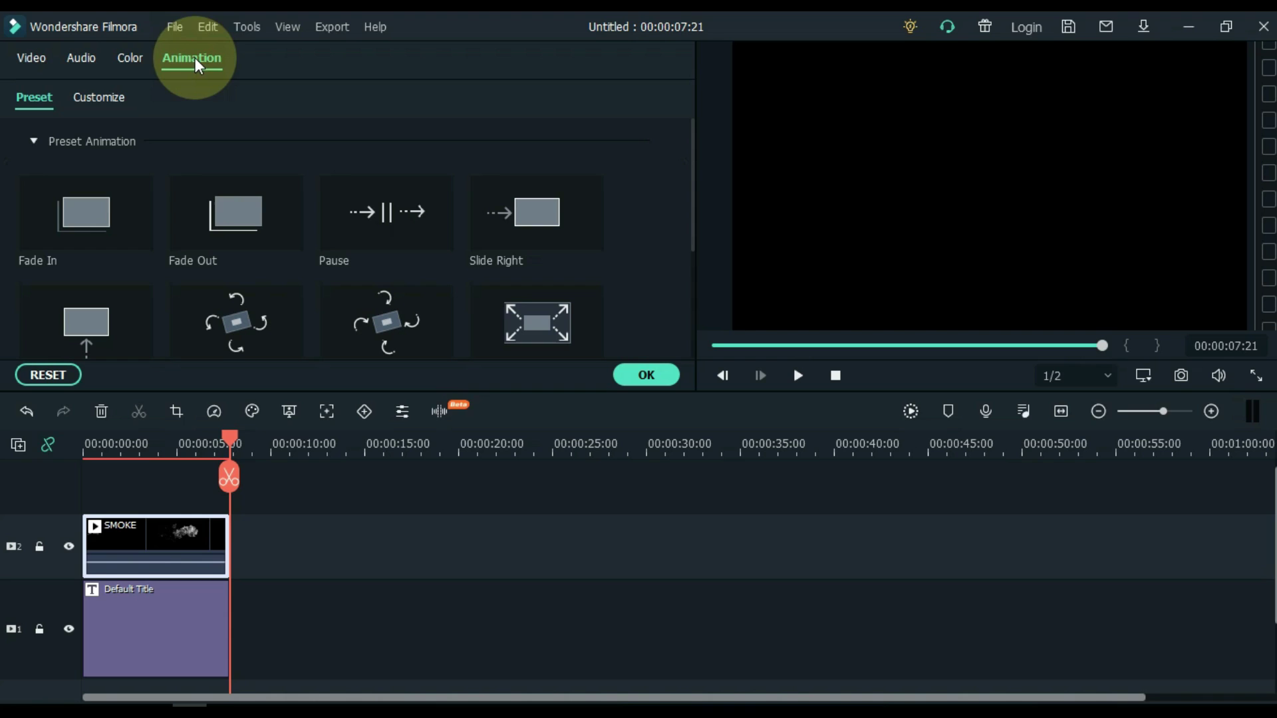
pyautogui.click(116, 97)
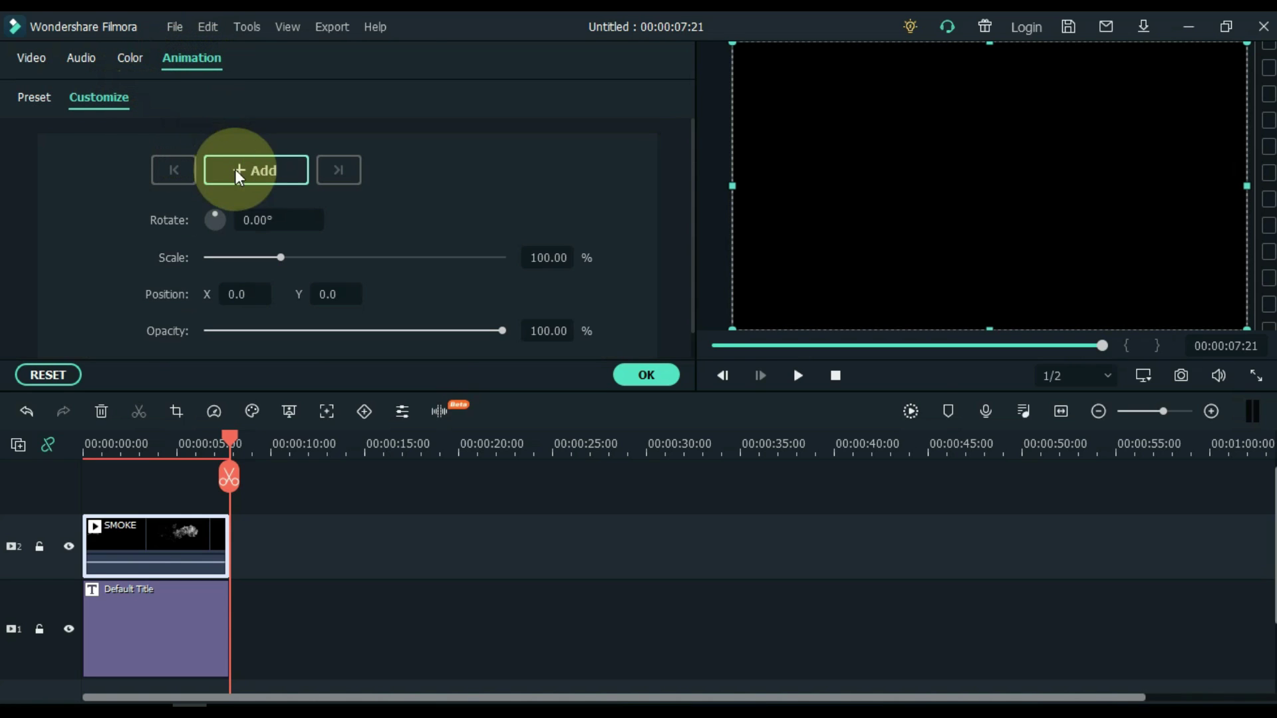
pyautogui.click(258, 174)
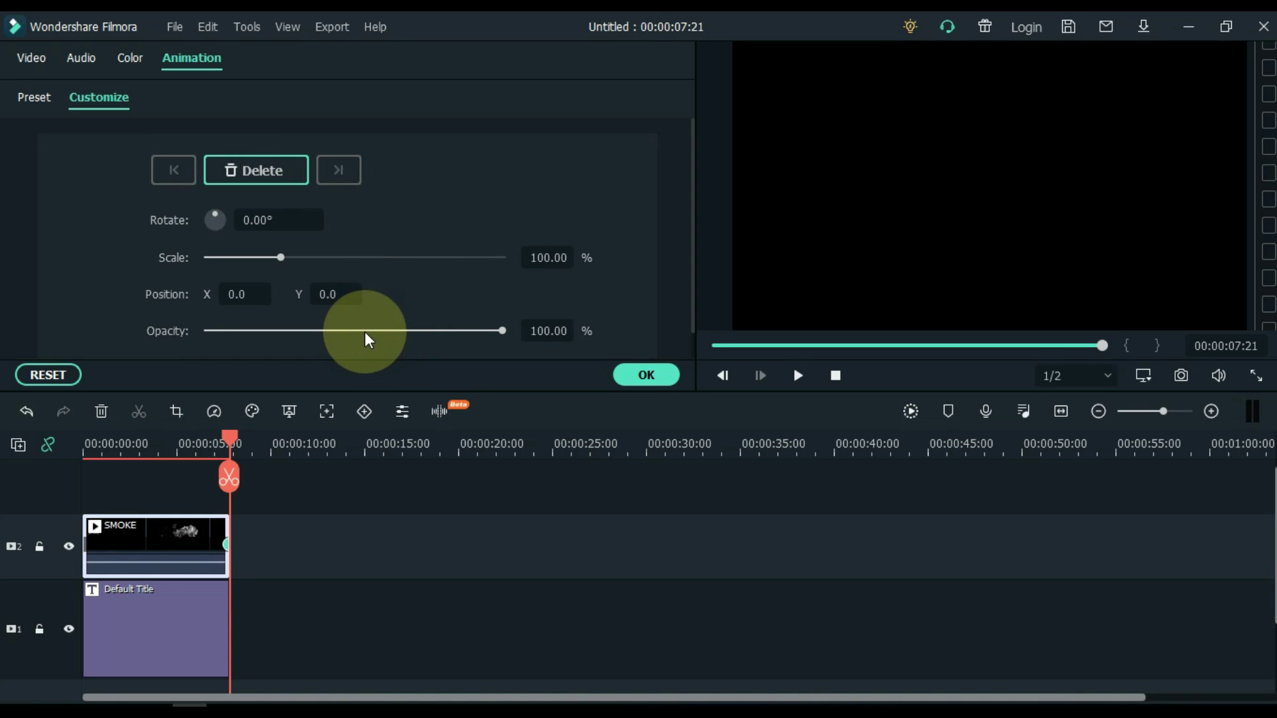
pyautogui.moveTo(366, 332); pyautogui.dragTo(191, 329)
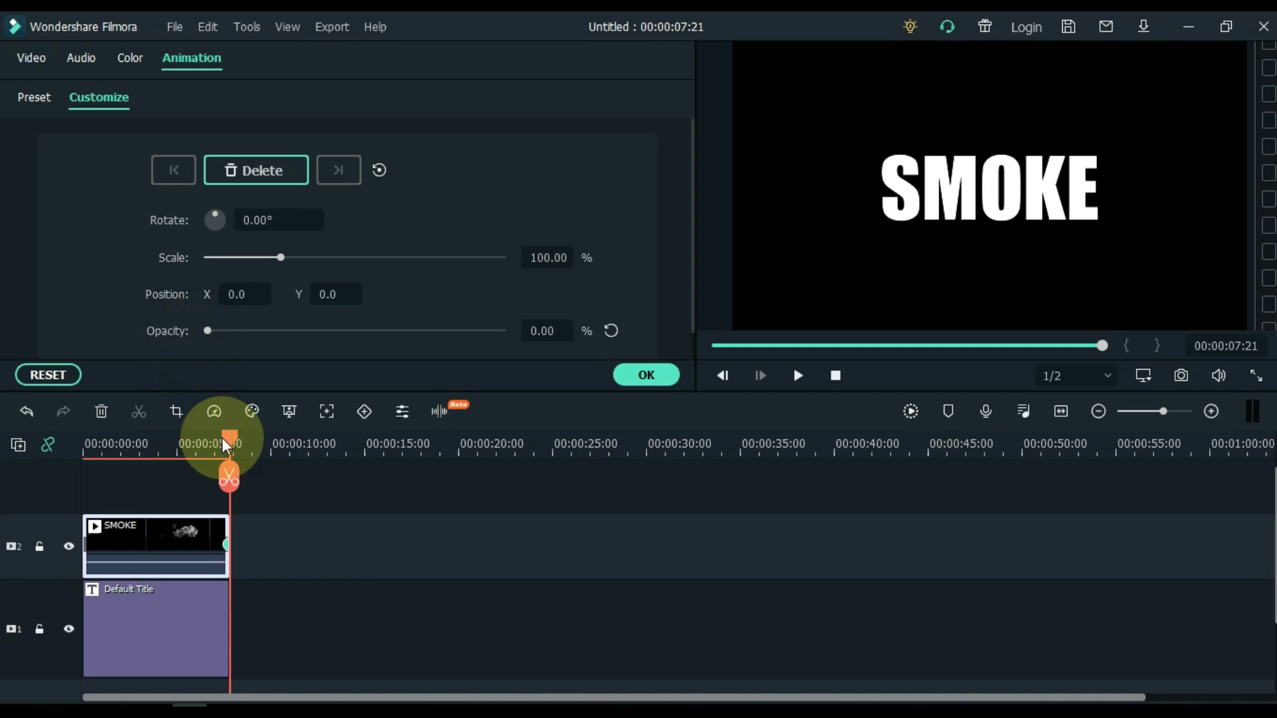
# Add an Opacity 100 keyframe at about 00:00:03:18 and apply the animation
pyautogui.moveTo(225, 441); pyautogui.dragTo(154, 441)
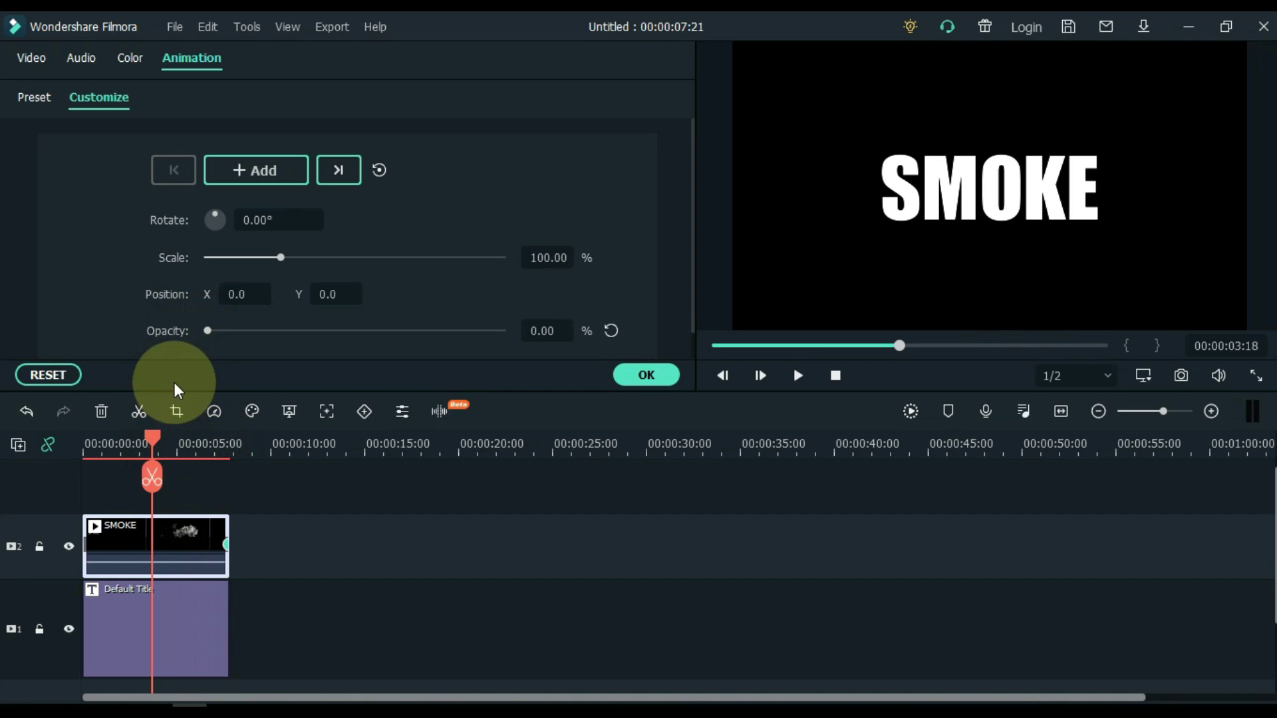
pyautogui.moveTo(207, 331); pyautogui.dragTo(554, 341)
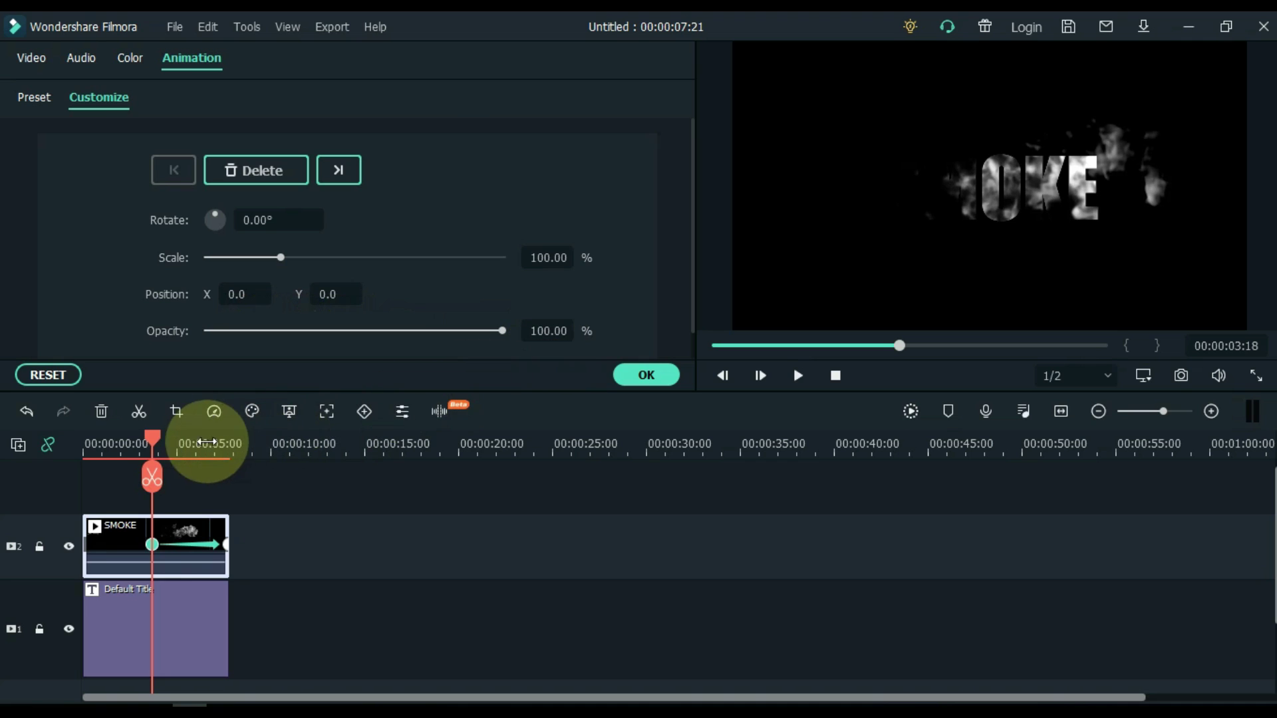
pyautogui.moveTo(152, 440); pyautogui.dragTo(72, 437)
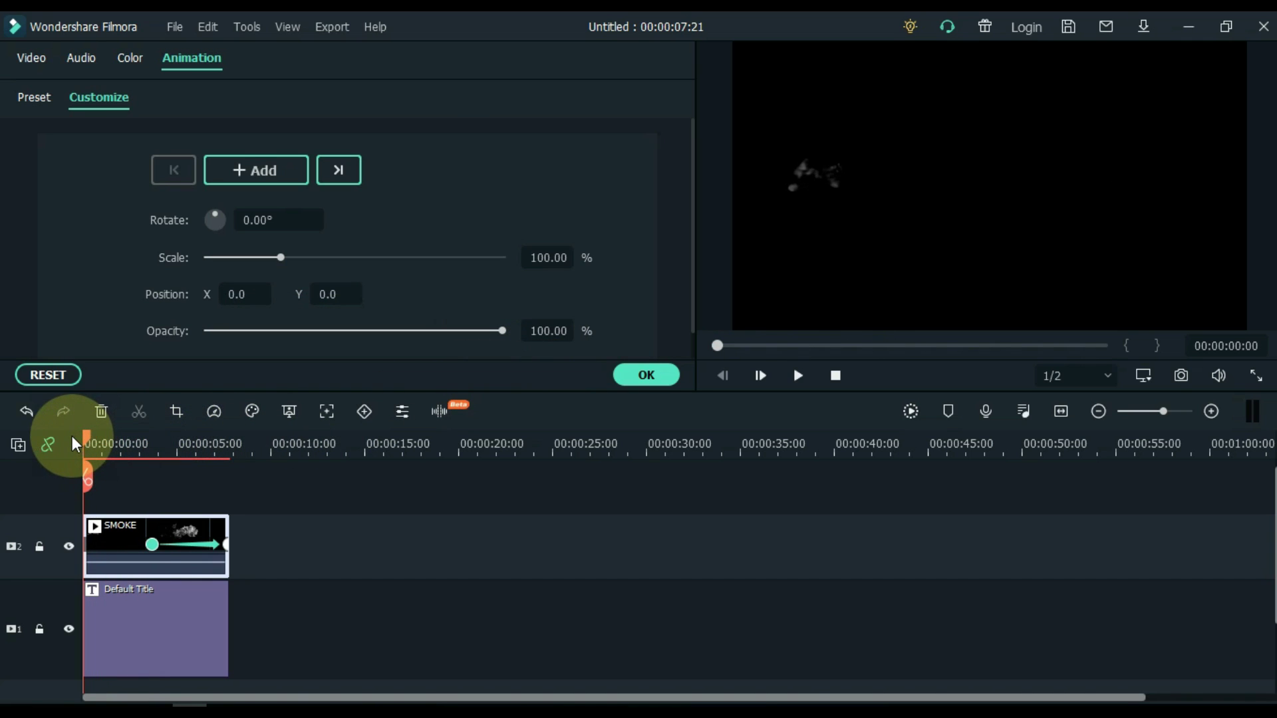
pyautogui.click(623, 376)
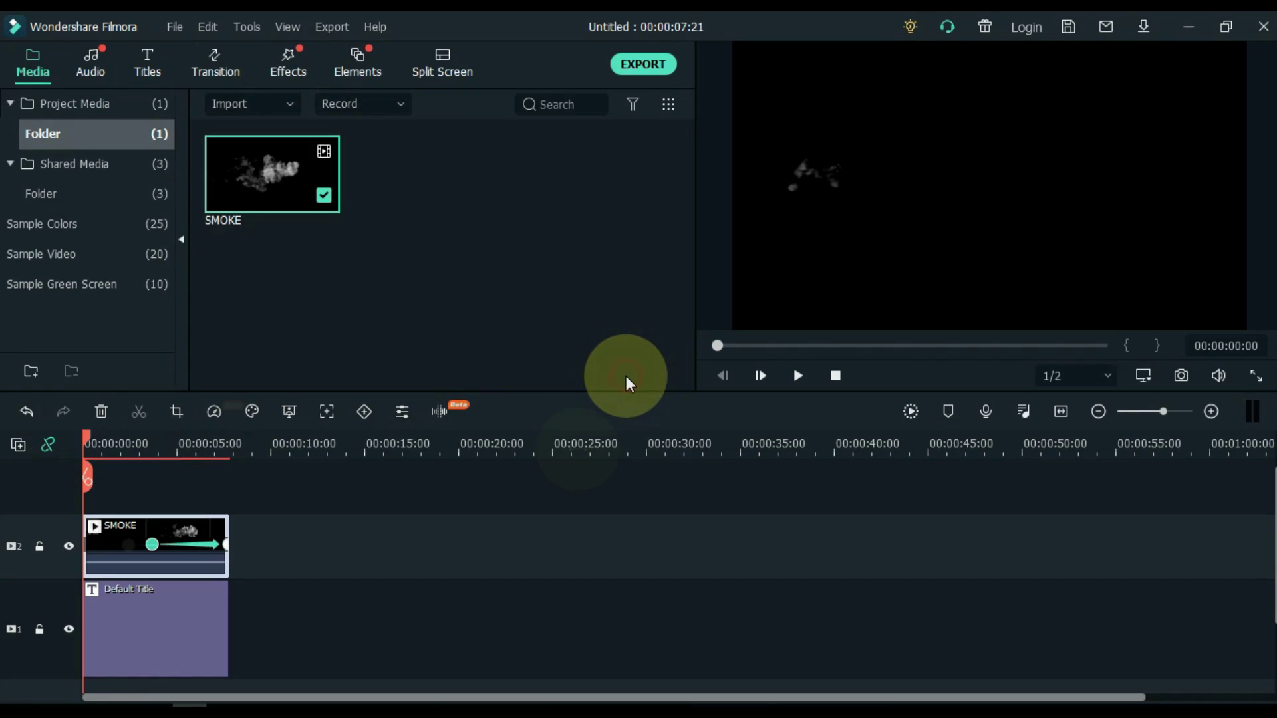
# Zoom the timeline to fit the whole project and play the preview from the start
pyautogui.click(1071, 415)
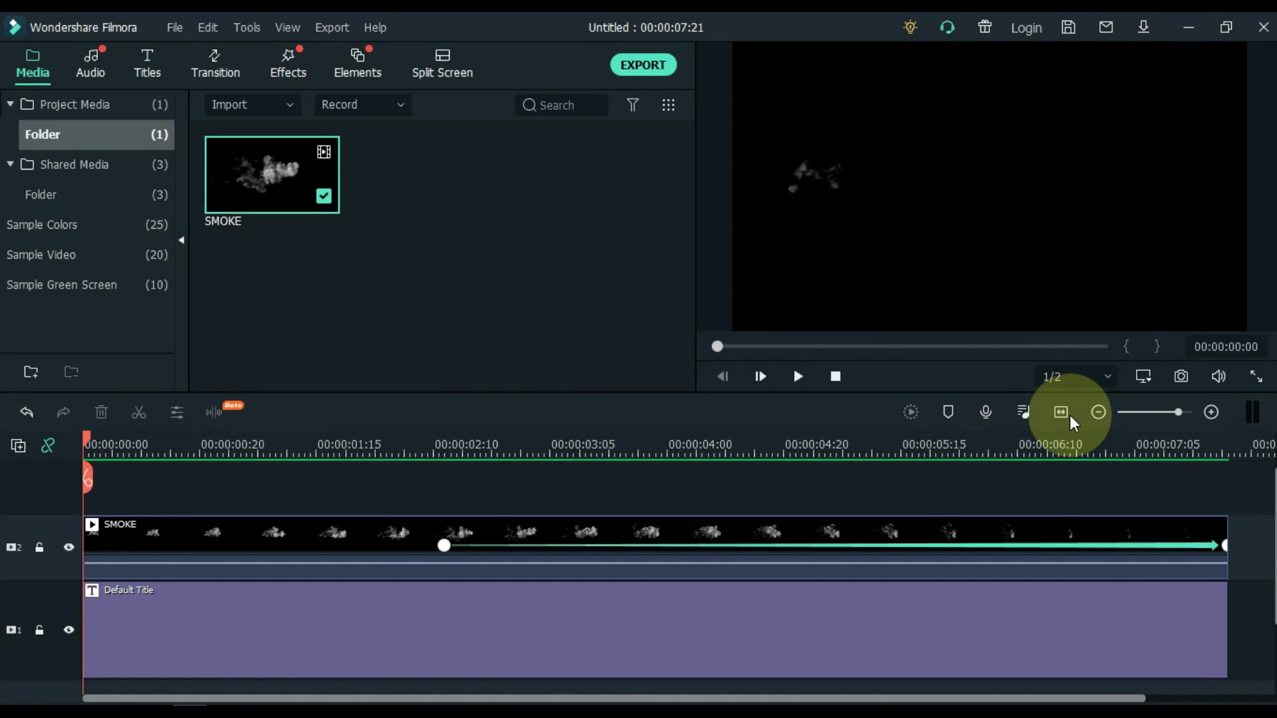
pyautogui.click(798, 375)
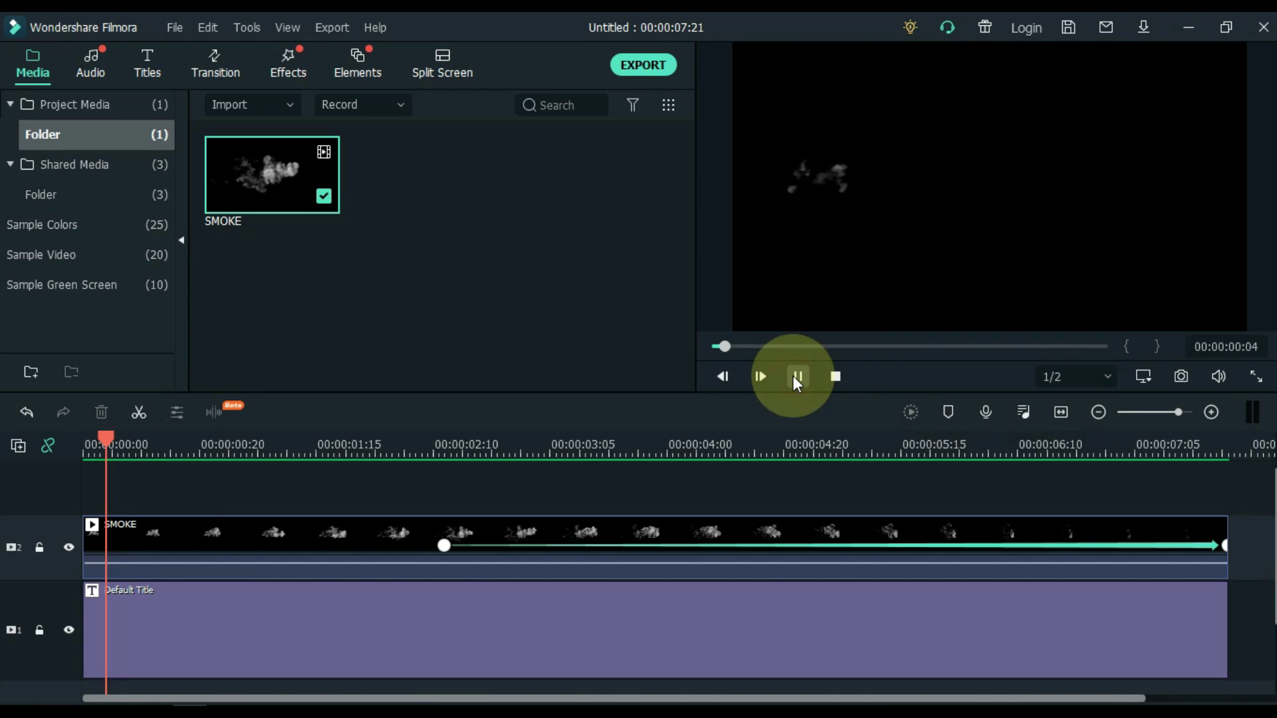